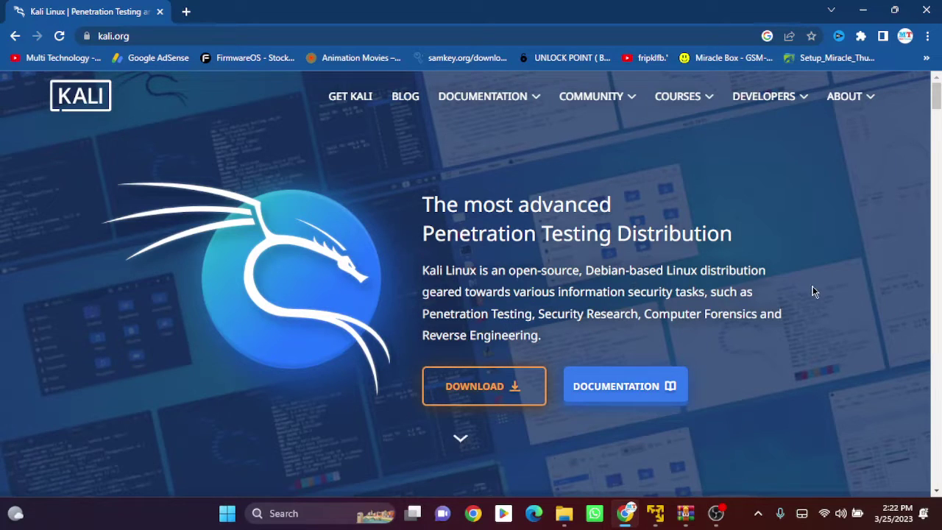
- Browse the kali.org homepage and go to the Get Kali download page
{"action": "scroll", "coordinate": [809, 294], "scroll_direction": "down", "scroll_amount": 1}
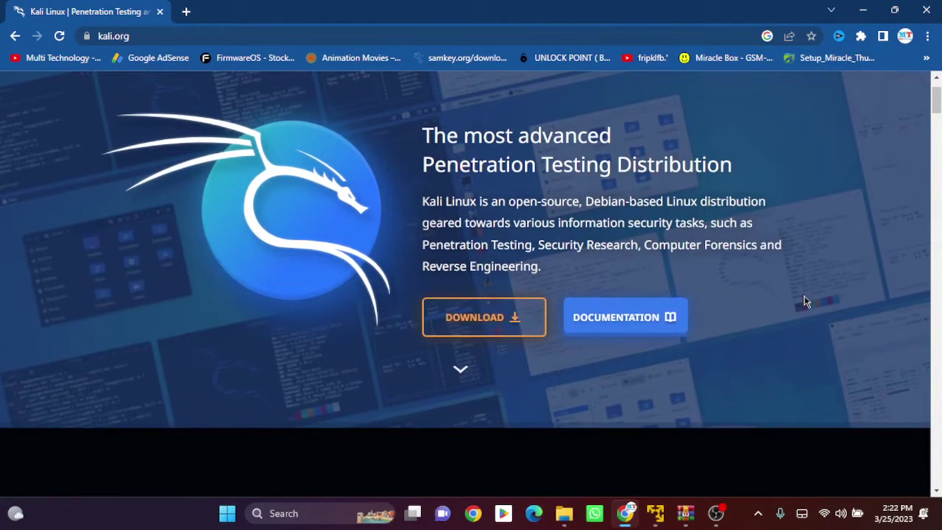
{"action": "scroll", "coordinate": [795, 324], "scroll_direction": "down", "scroll_amount": 2}
{"action": "scroll", "coordinate": [785, 345], "scroll_direction": "down", "scroll_amount": 8}
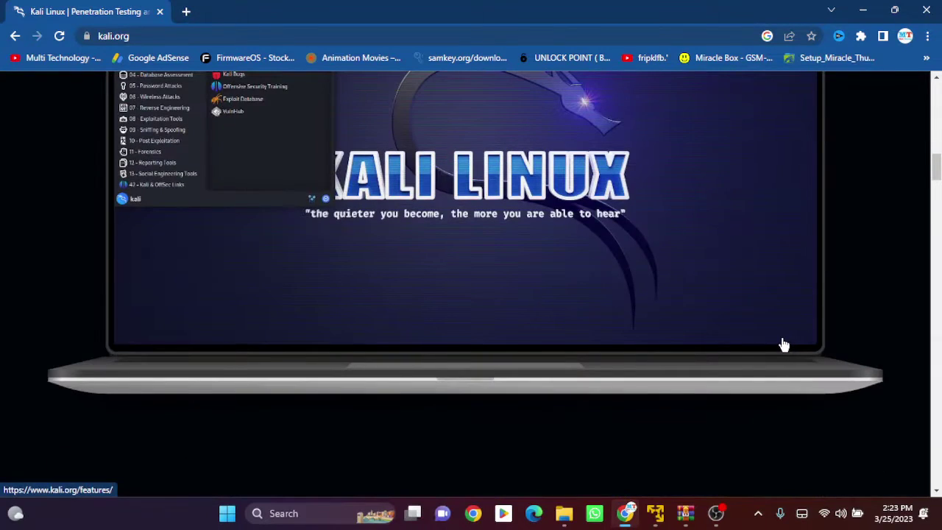
{"action": "scroll", "coordinate": [453, 304], "scroll_direction": "up", "scroll_amount": 1}
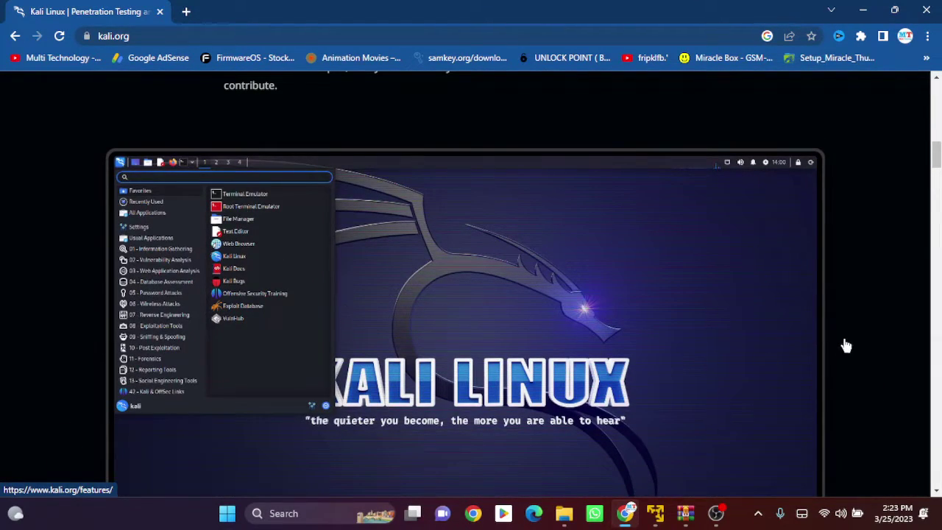
{"action": "scroll", "coordinate": [846, 316], "scroll_direction": "down", "scroll_amount": 1}
{"action": "scroll", "coordinate": [846, 317], "scroll_direction": "down", "scroll_amount": 10}
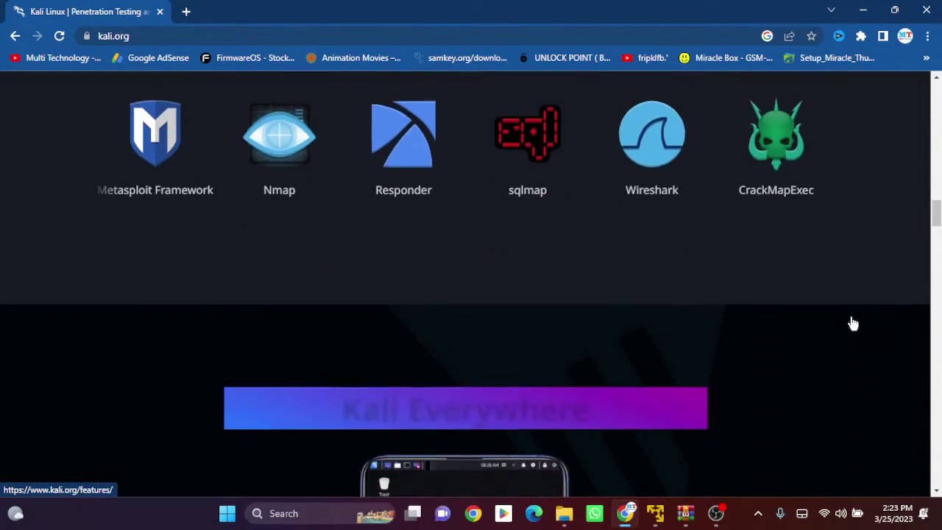
{"action": "scroll", "coordinate": [860, 343], "scroll_direction": "down", "scroll_amount": 3}
{"action": "scroll", "coordinate": [860, 343], "scroll_direction": "up", "scroll_amount": 6}
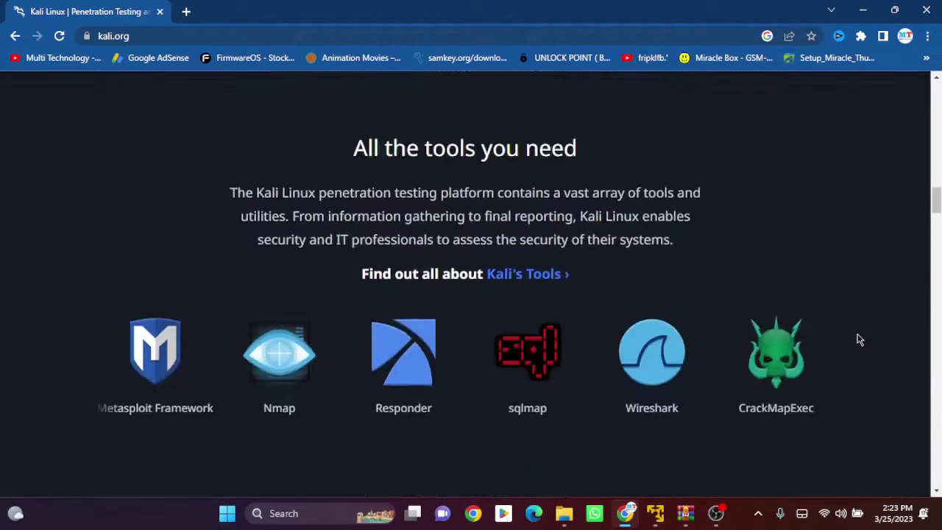
{"action": "scroll", "coordinate": [704, 137], "scroll_direction": "up", "scroll_amount": 11}
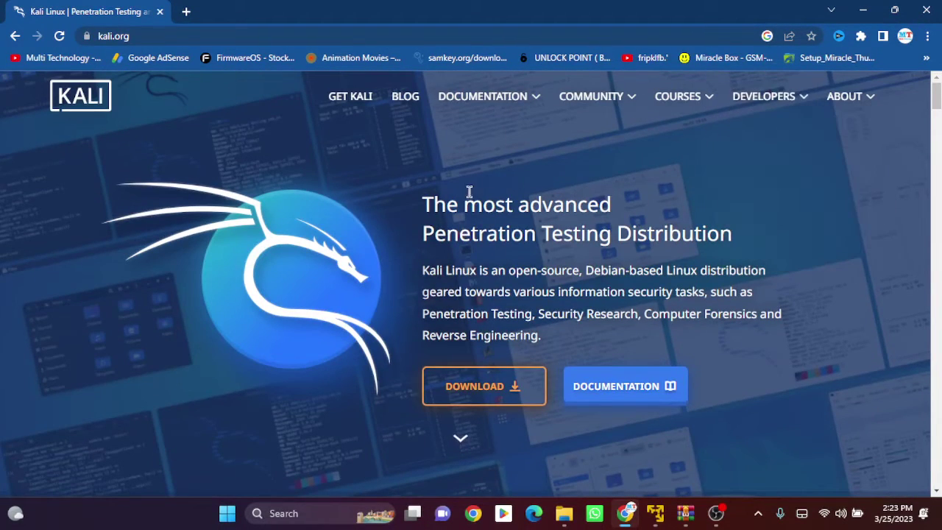
{"action": "left_click", "coordinate": [474, 391]}
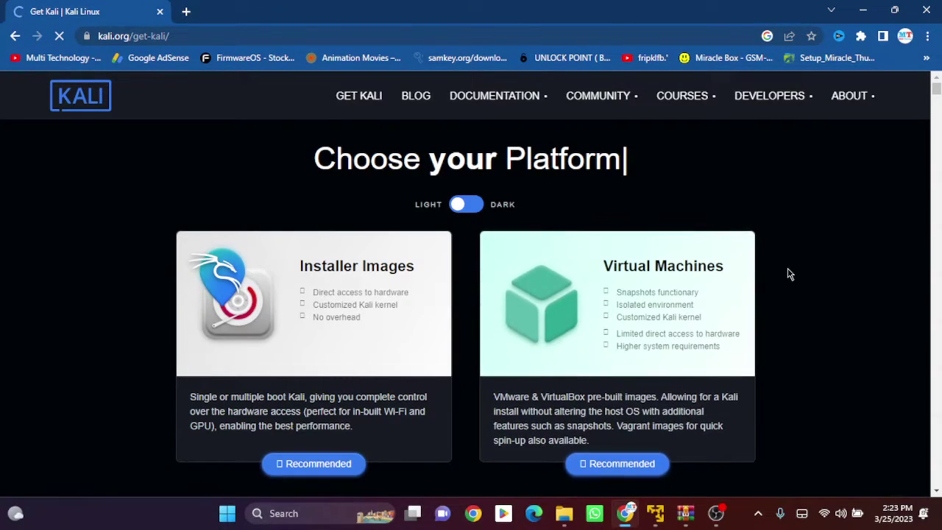
- Look through the Get Kali platform cards, such as Installer Images and Virtual Machines
{"action": "scroll", "coordinate": [803, 271], "scroll_direction": "down", "scroll_amount": 5}
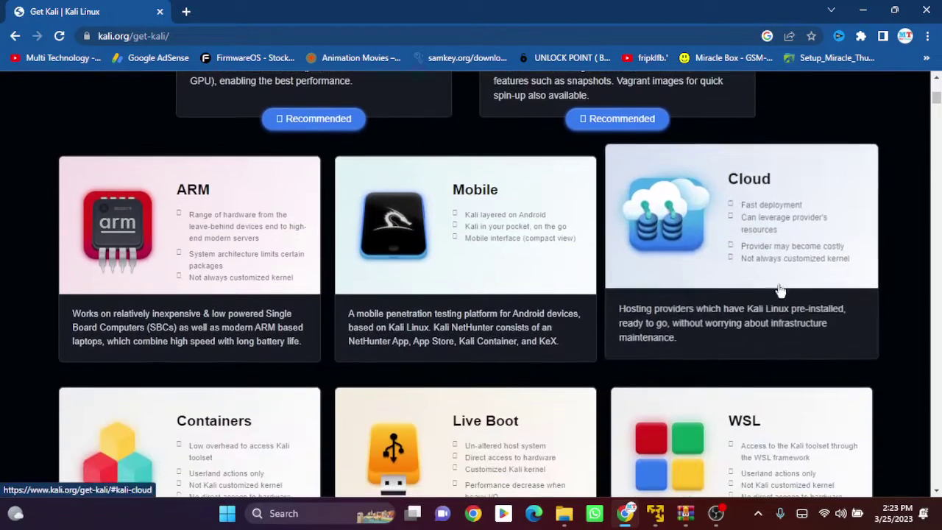
{"action": "scroll", "coordinate": [326, 288], "scroll_direction": "down", "scroll_amount": 5}
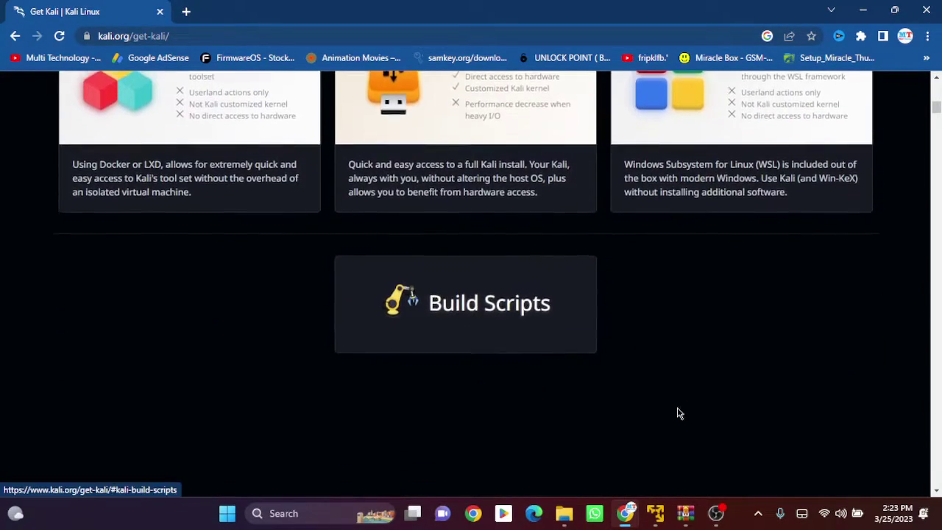
{"action": "scroll", "coordinate": [744, 401], "scroll_direction": "up", "scroll_amount": 10}
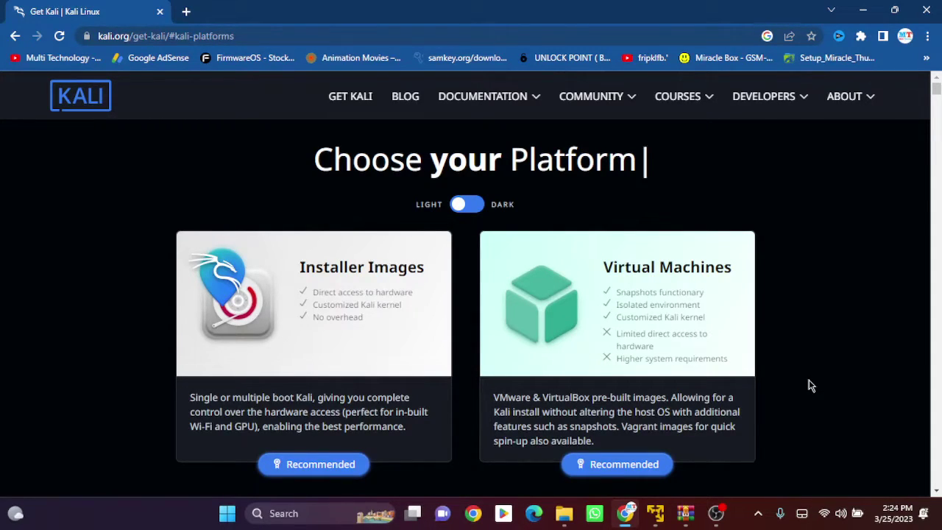
{"action": "scroll", "coordinate": [809, 386], "scroll_direction": "down", "scroll_amount": 2}
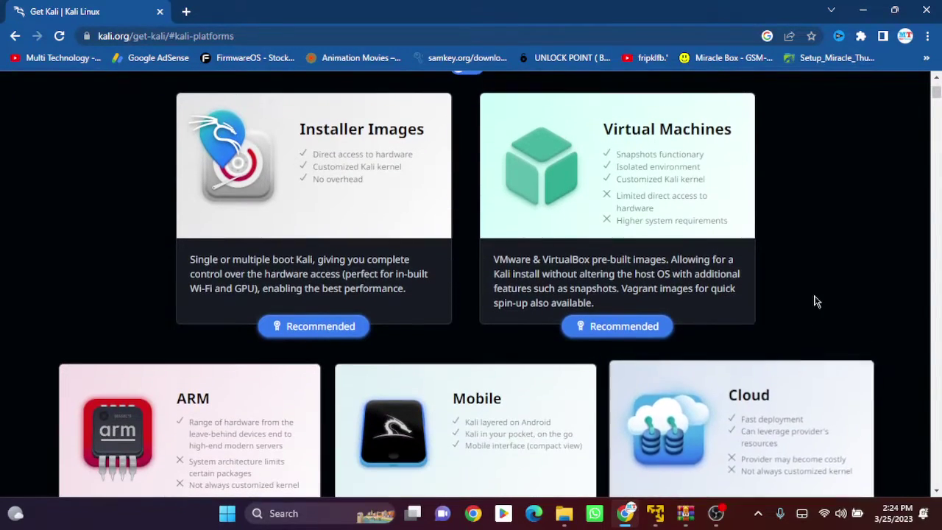
{"action": "scroll", "coordinate": [815, 301], "scroll_direction": "down", "scroll_amount": 10}
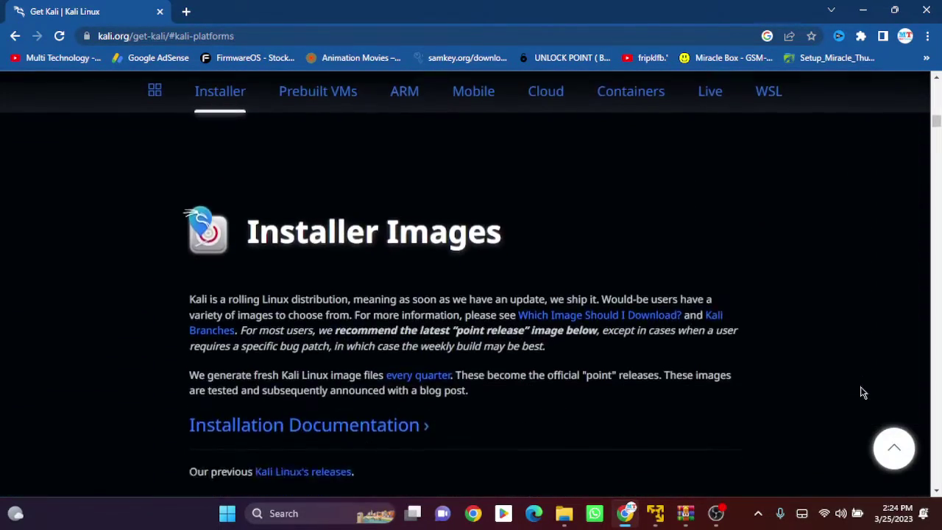
{"action": "scroll", "coordinate": [792, 393], "scroll_direction": "up", "scroll_amount": 12}
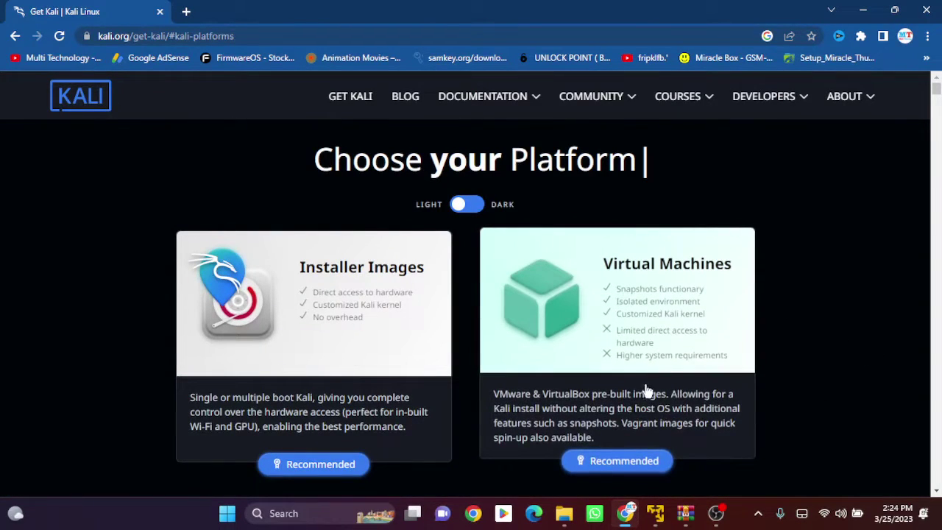
- Open the Virtual Machines section and scroll to the prebuilt VMware image downloads
{"action": "left_click", "coordinate": [623, 358]}
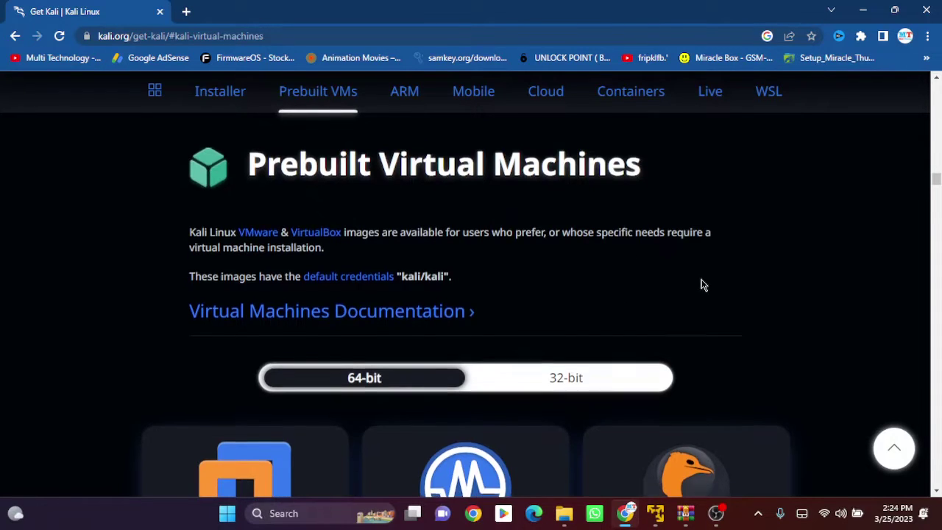
{"action": "scroll", "coordinate": [692, 289], "scroll_direction": "down", "scroll_amount": 3}
{"action": "scroll", "coordinate": [214, 291], "scroll_direction": "down", "scroll_amount": 1}
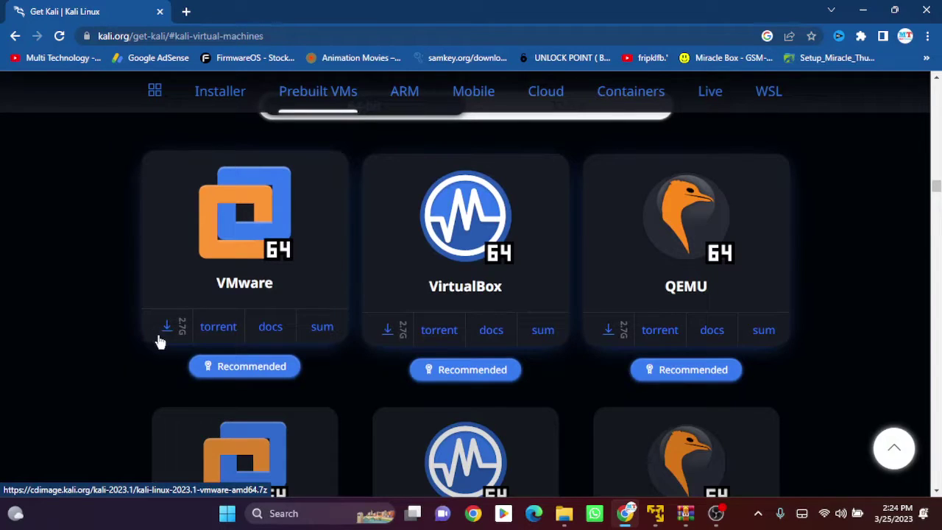
{"action": "scroll", "coordinate": [109, 343], "scroll_direction": "down", "scroll_amount": 3}
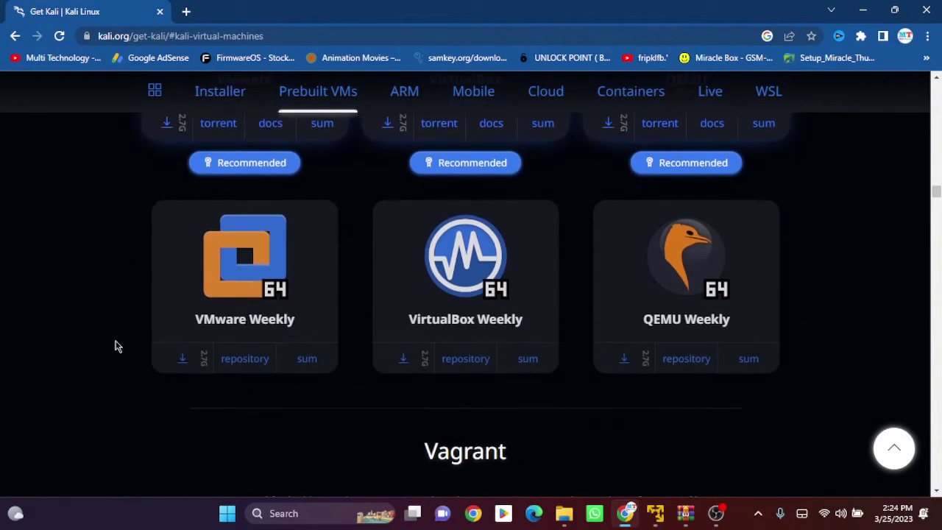
{"action": "scroll", "coordinate": [114, 347], "scroll_direction": "down", "scroll_amount": 4}
{"action": "scroll", "coordinate": [116, 346], "scroll_direction": "up", "scroll_amount": 7}
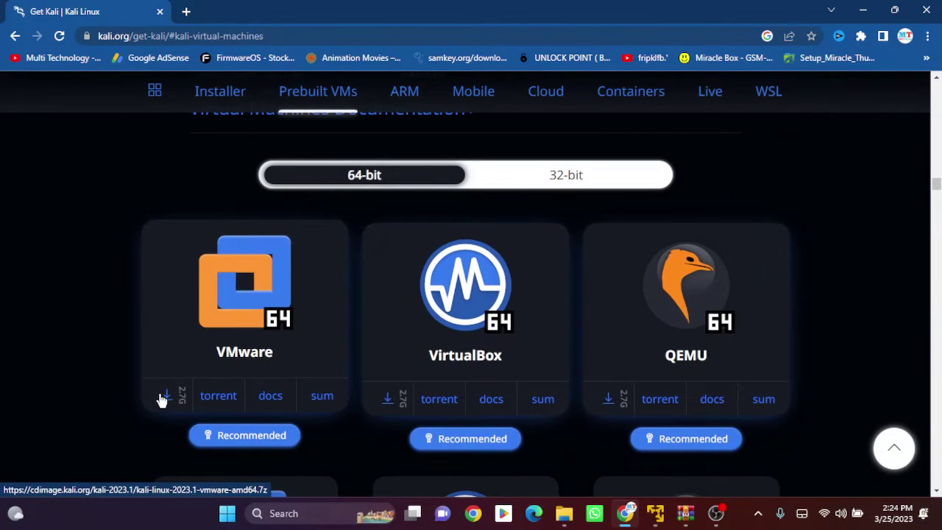
- Start and cancel the 64-bit VMware image download, then switch to the kali-linux-2023.1-vmware-amd64.7z archive in WinRAR
{"action": "left_click", "coordinate": [162, 398]}
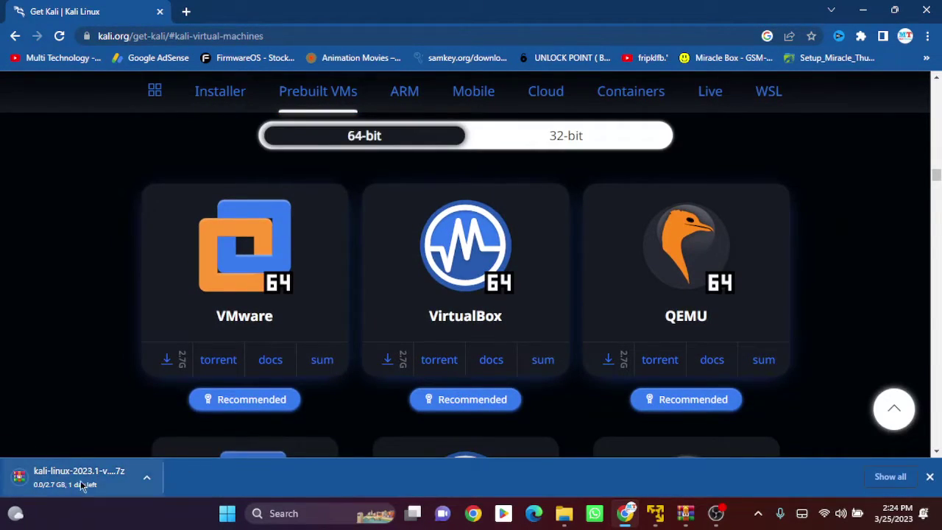
{"action": "left_click", "coordinate": [147, 482]}
{"action": "left_click", "coordinate": [171, 452]}
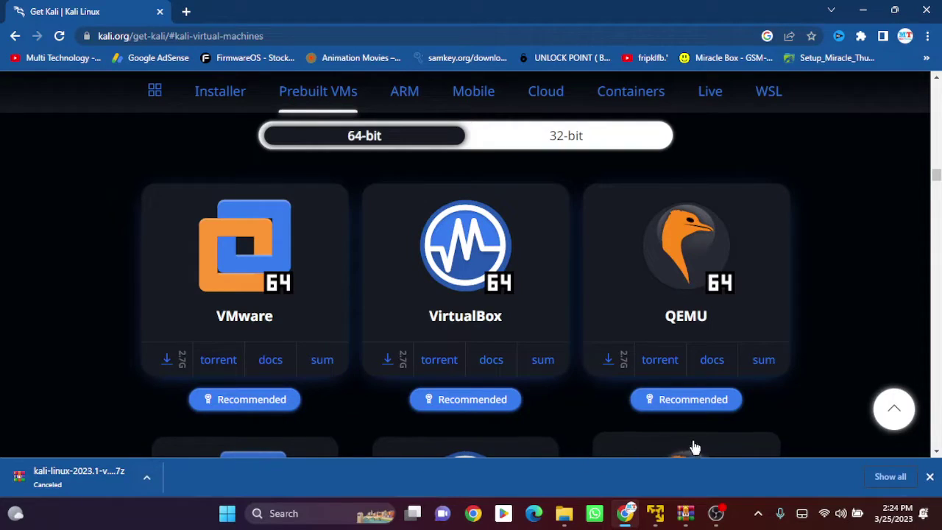
{"action": "left_click", "coordinate": [684, 513]}
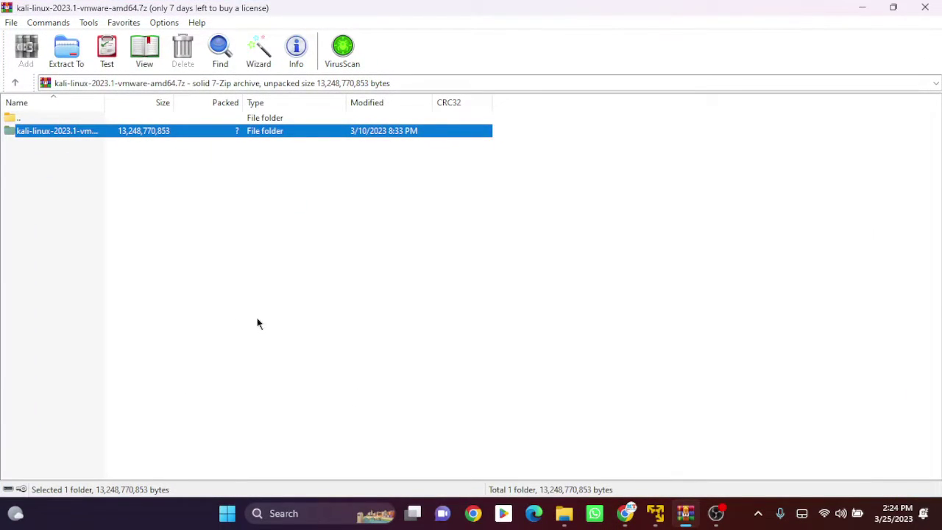
- Inspect the .vmwarevm folder inside the archive, then show the extracted folder in File Explorer
{"action": "double_click", "coordinate": [26, 131]}
{"action": "scroll", "coordinate": [206, 249], "scroll_direction": "down", "scroll_amount": 5}
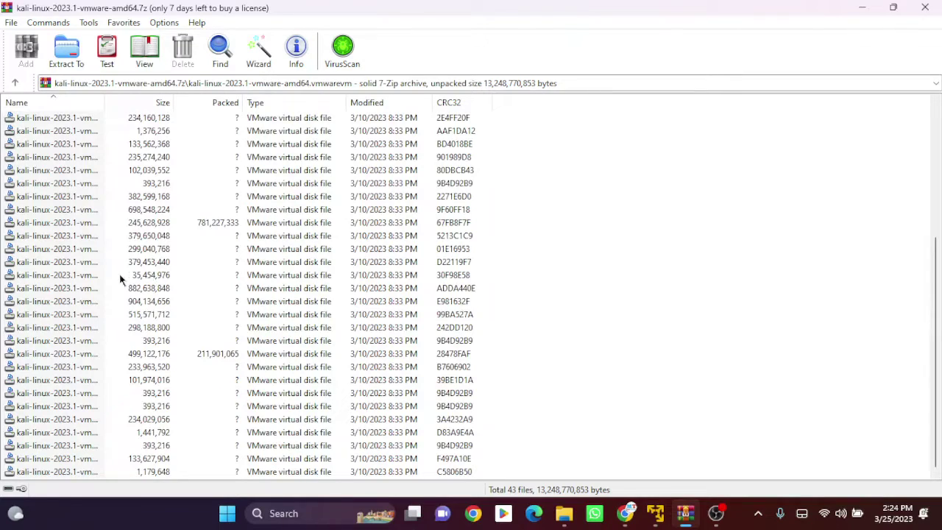
{"action": "scroll", "coordinate": [120, 278], "scroll_direction": "up", "scroll_amount": 5}
{"action": "left_click", "coordinate": [563, 513]}
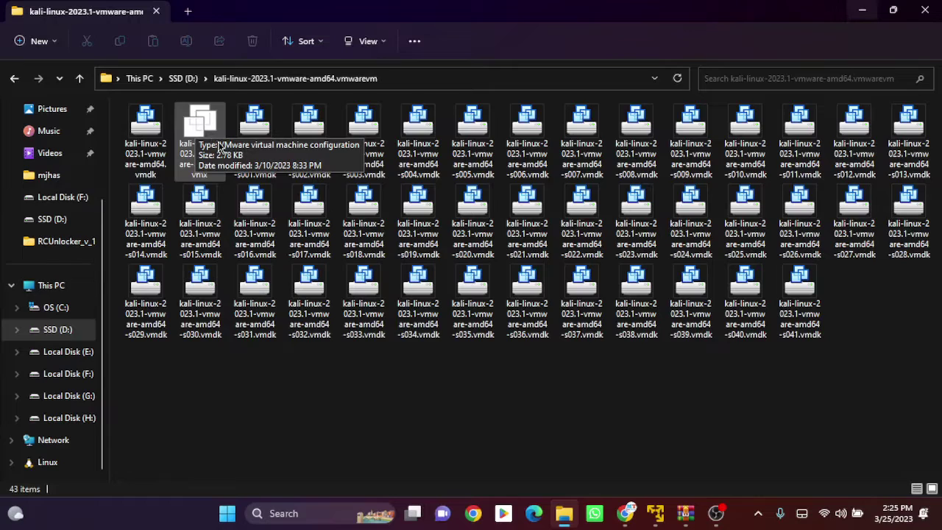
- Open kali-linux-2023.1-vmware-amd64.vmx in VMware Player to boot the Kali VM
{"action": "left_click", "coordinate": [197, 132]}
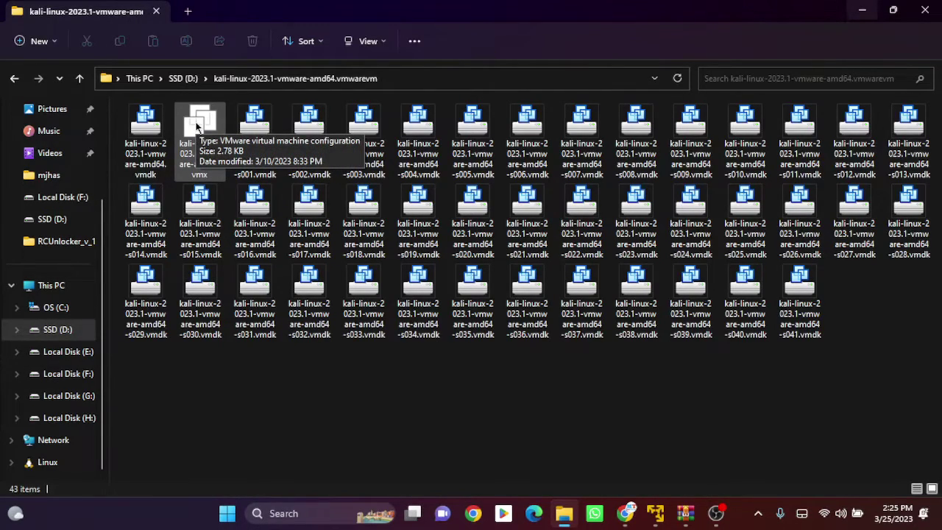
{"action": "left_click", "coordinate": [197, 126]}
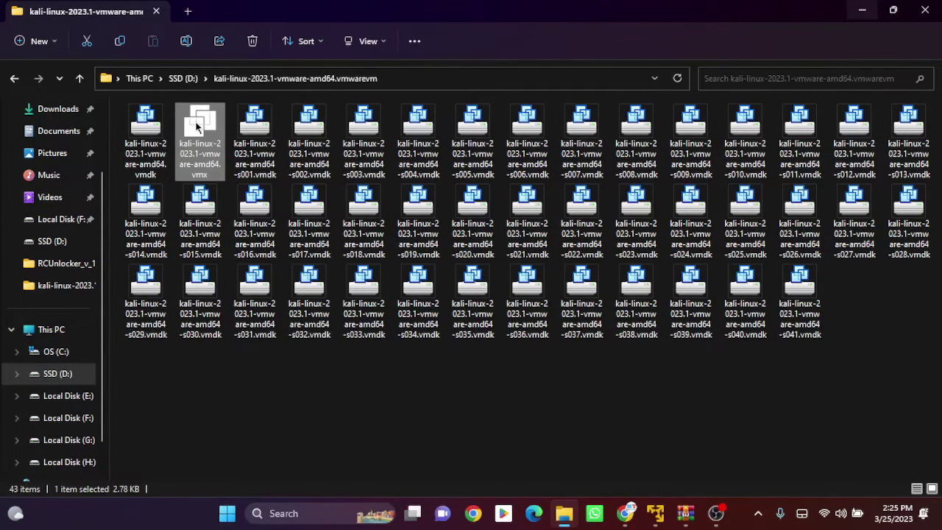
{"action": "double_click", "coordinate": [197, 127]}
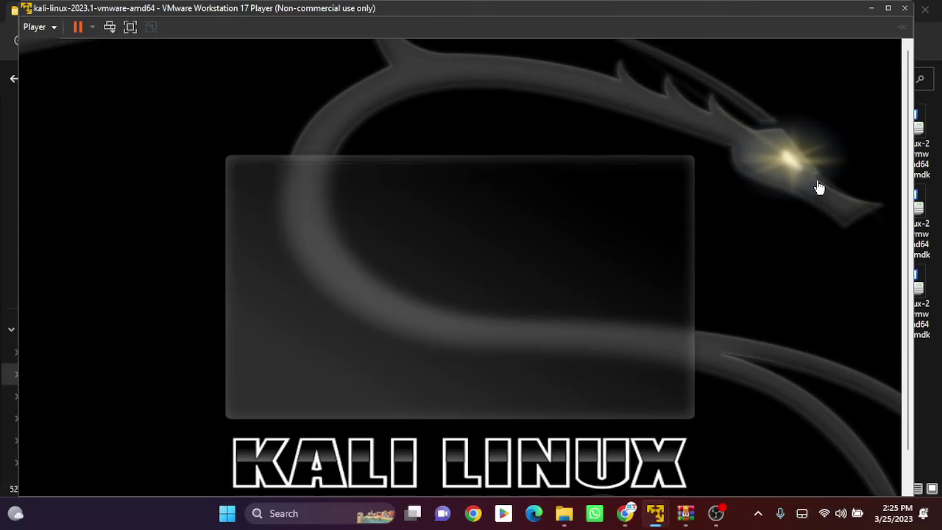
- Power off and close the booting Kali VM, returning VMware Player to its Welcome screen
{"action": "left_click", "coordinate": [902, 9]}
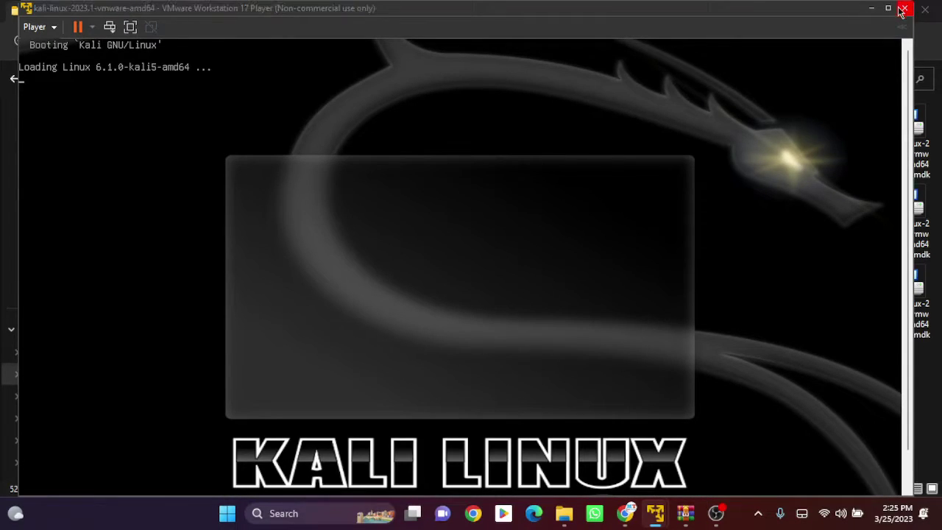
{"action": "left_click", "coordinate": [487, 293]}
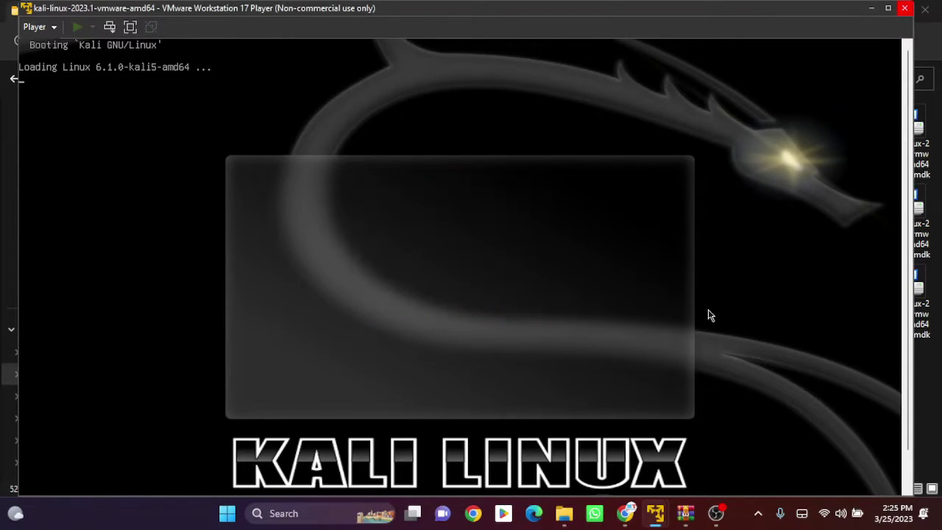
{"action": "left_click", "coordinate": [660, 504]}
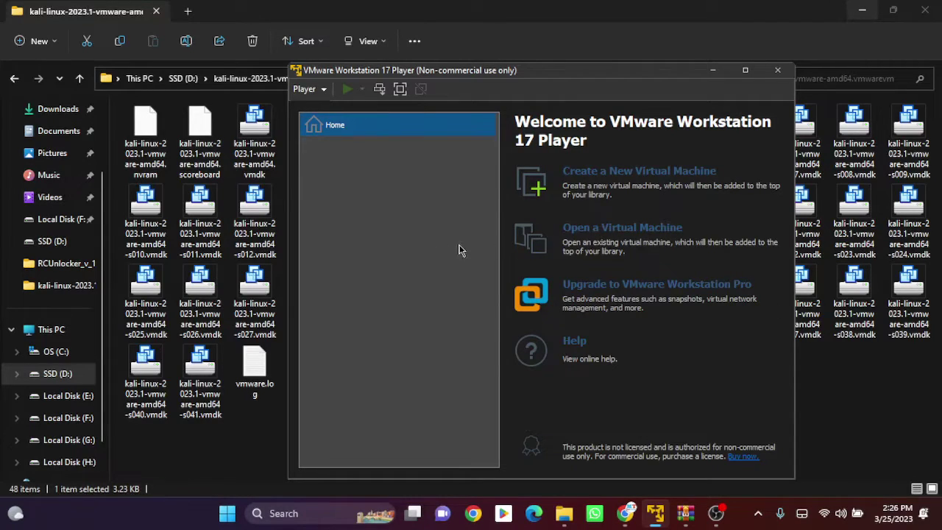
- Add the kali-linux-2023.1-vmware-amd64.vmx machine from the SSD (D:) .vmwarevm folder to the Player library
{"action": "left_click", "coordinate": [618, 230]}
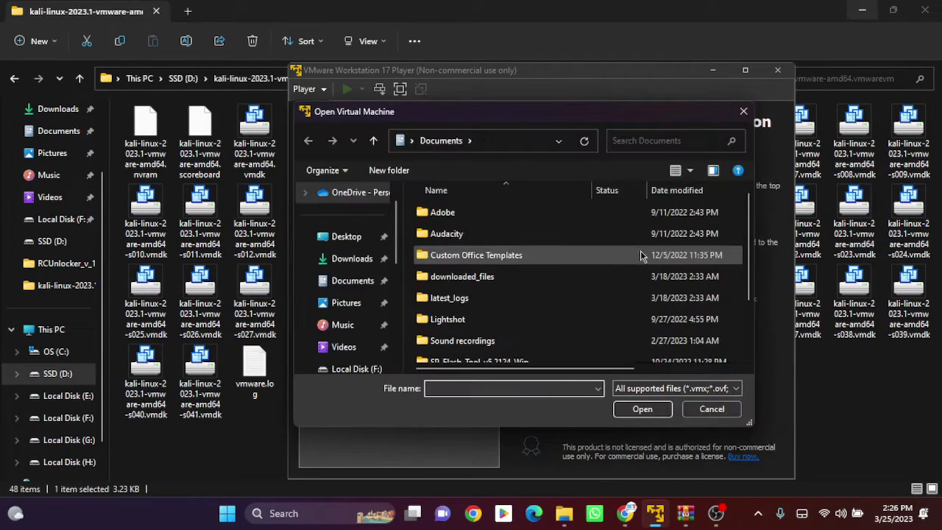
{"action": "scroll", "coordinate": [376, 335], "scroll_direction": "down", "scroll_amount": 2}
{"action": "left_click", "coordinate": [346, 324]}
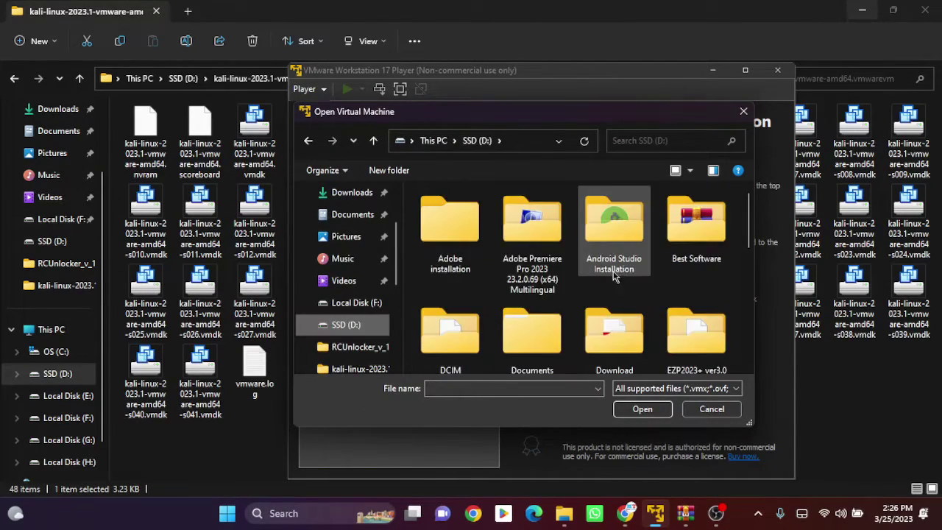
{"action": "scroll", "coordinate": [627, 278], "scroll_direction": "down", "scroll_amount": 5}
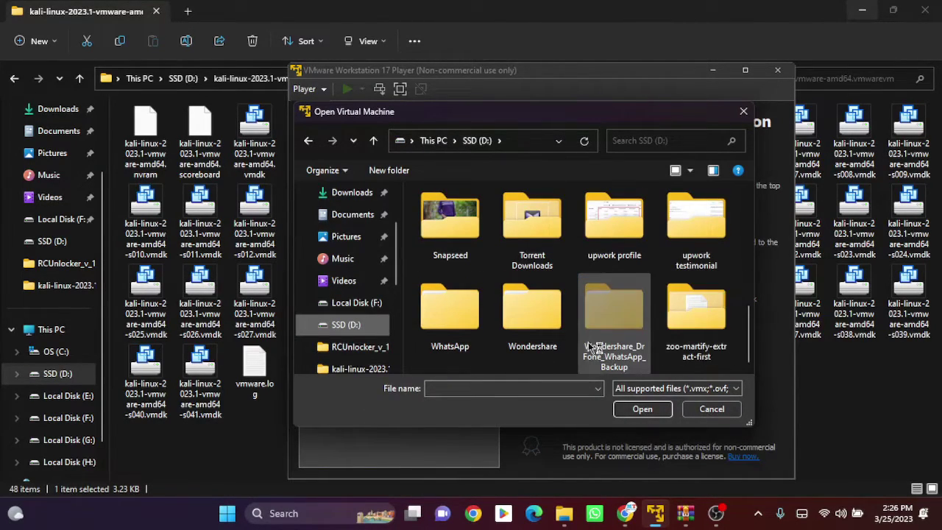
{"action": "scroll", "coordinate": [592, 300], "scroll_direction": "up", "scroll_amount": 3}
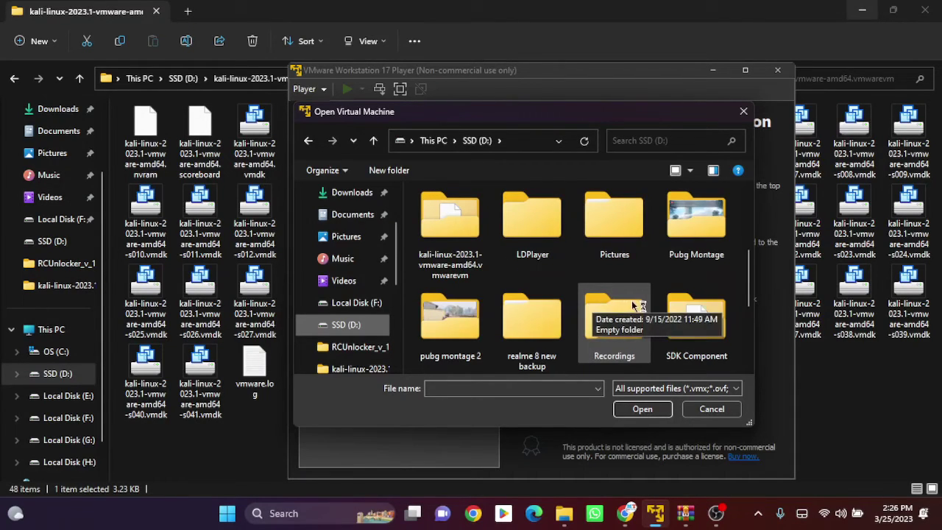
{"action": "double_click", "coordinate": [449, 302]}
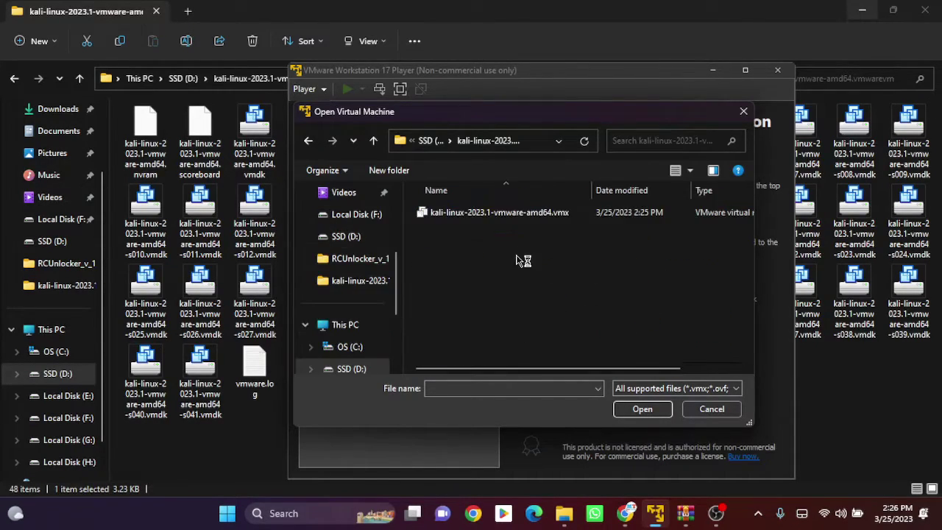
{"action": "double_click", "coordinate": [451, 215]}
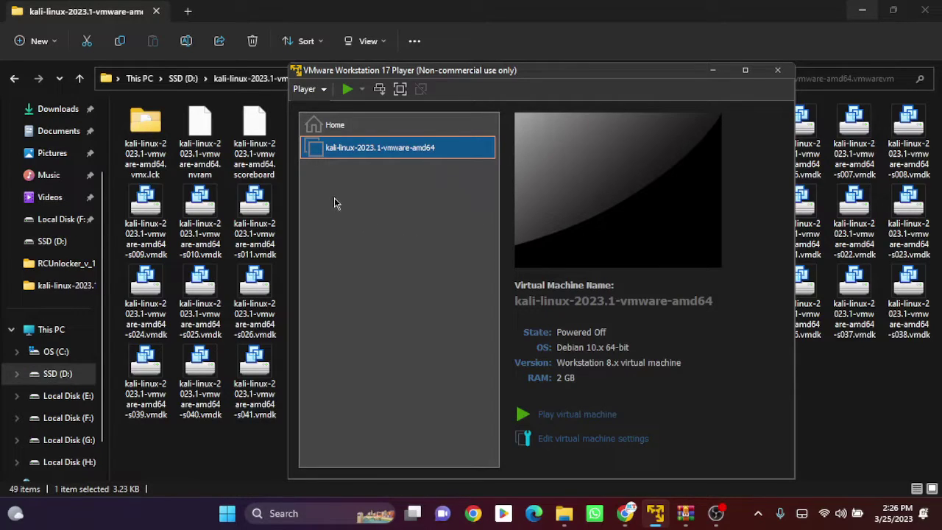
- Power on the Kali VM maximized and boot the default Kali GNU/Linux GRUB entry
{"action": "left_click", "coordinate": [559, 414]}
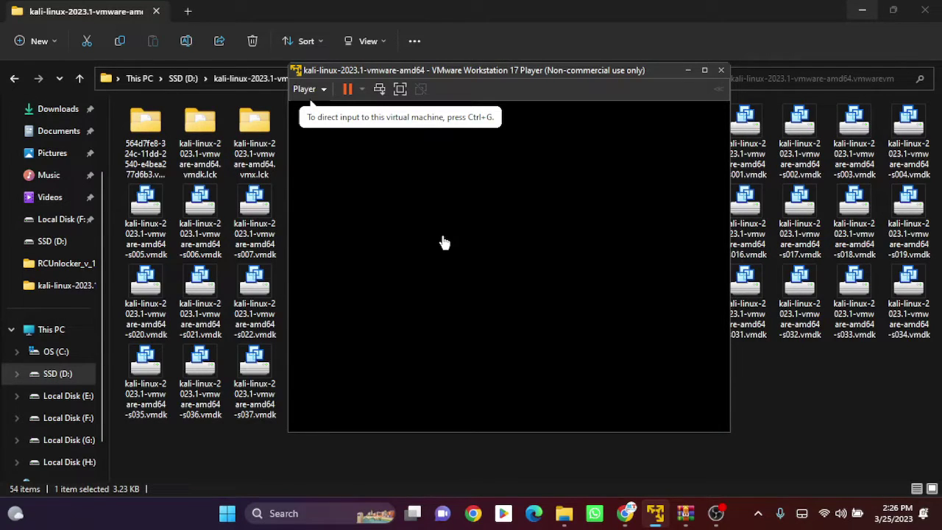
{"action": "left_click", "coordinate": [704, 70]}
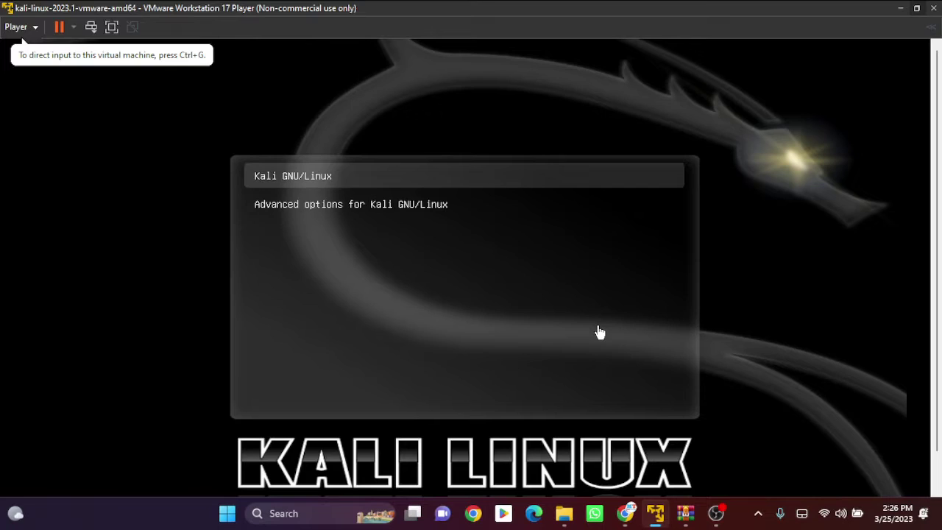
{"action": "left_click", "coordinate": [600, 333]}
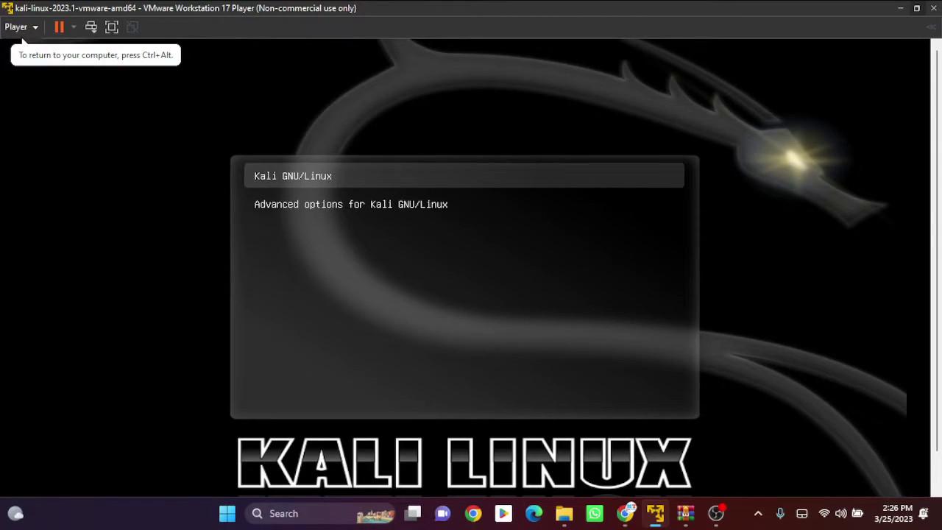
{"action": "key", "text": "Return"}
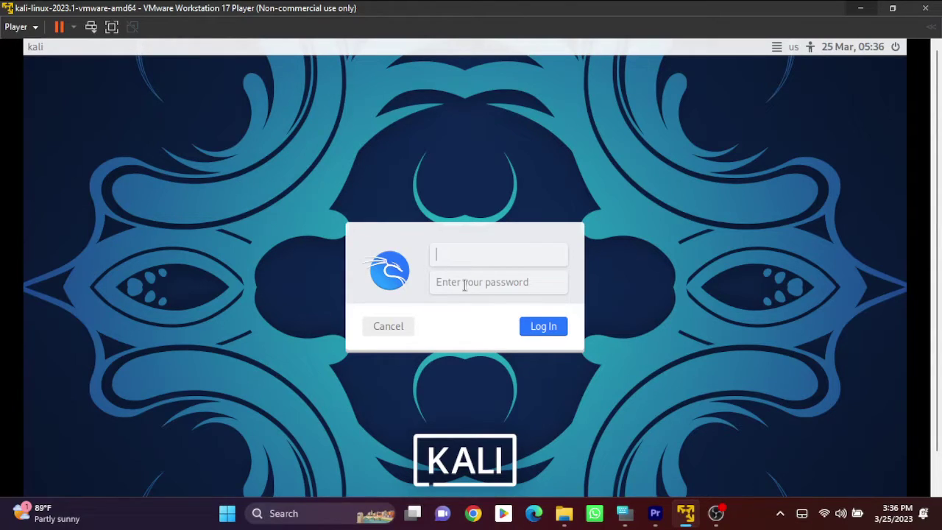
- Log in to Kali with the default username and password
{"action": "type", "text": "kali"}
{"action": "left_click", "coordinate": [465, 285]}
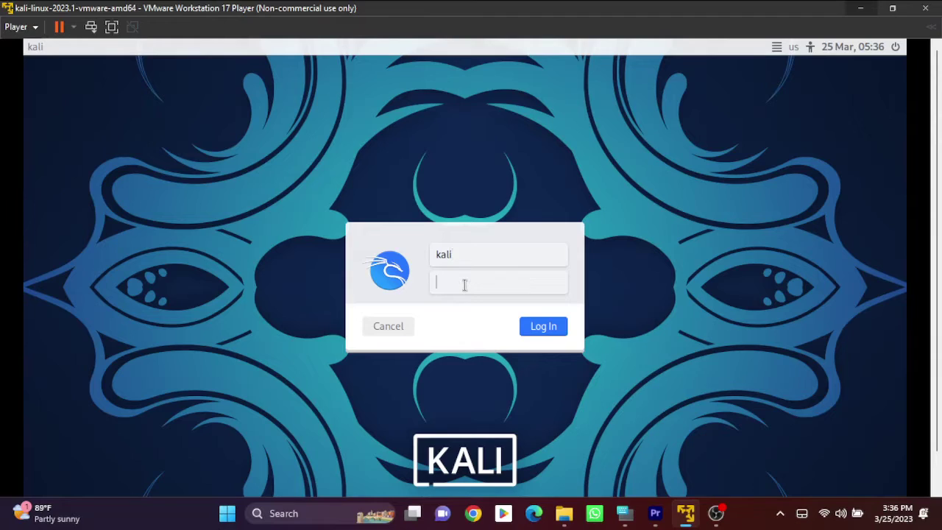
{"action": "type", "text": "kali"}
{"action": "left_click", "coordinate": [521, 327]}
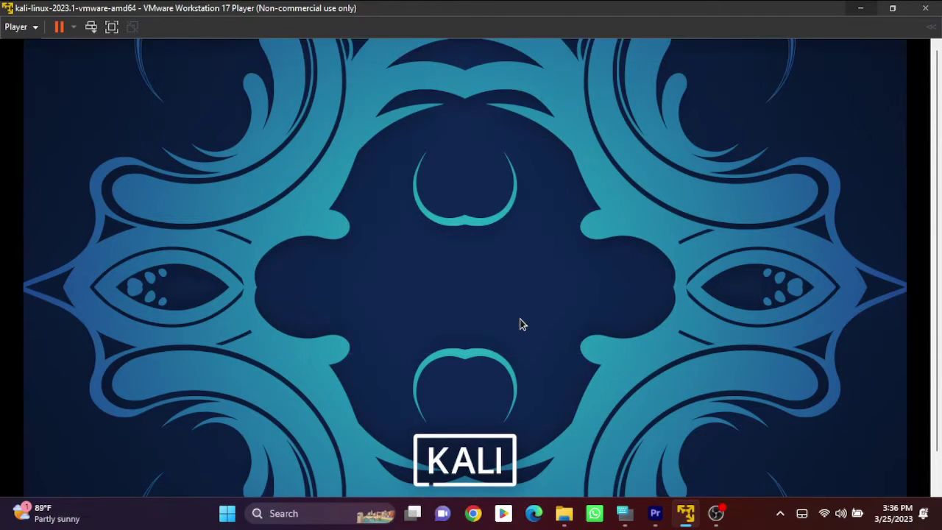